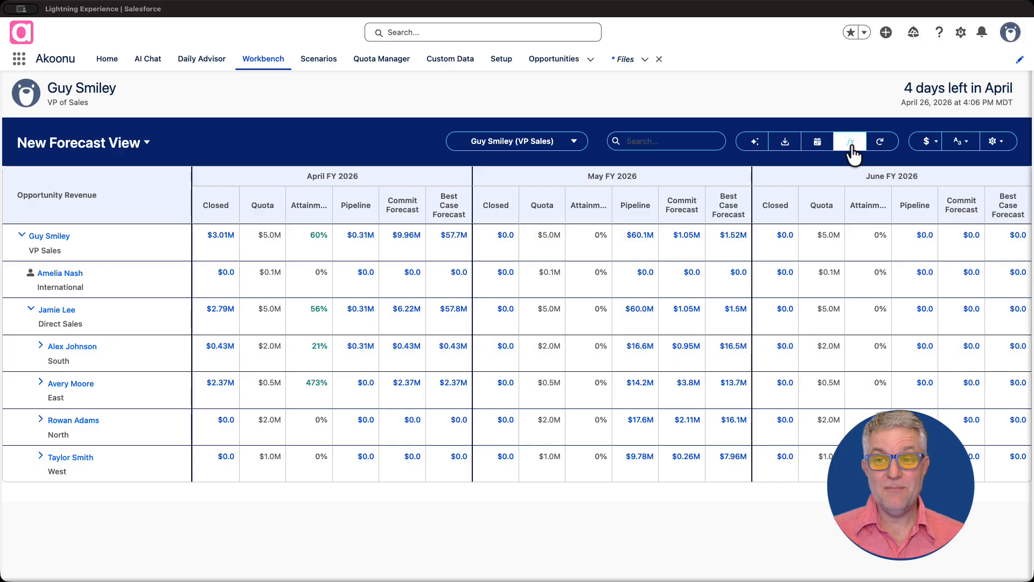
- Start a new reusable forecast formula and name it "Manager Quota"
click(852, 144)
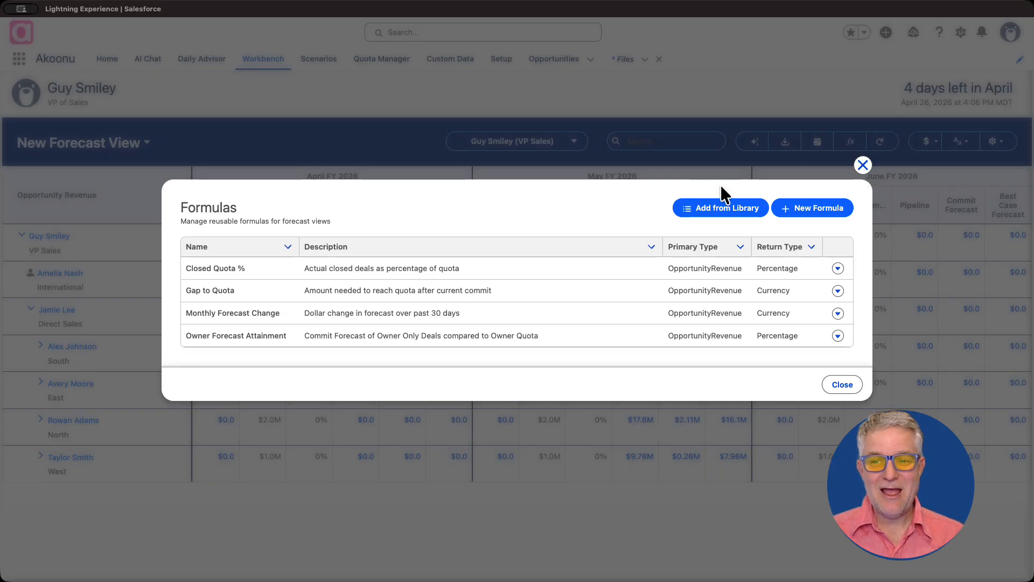
click(810, 210)
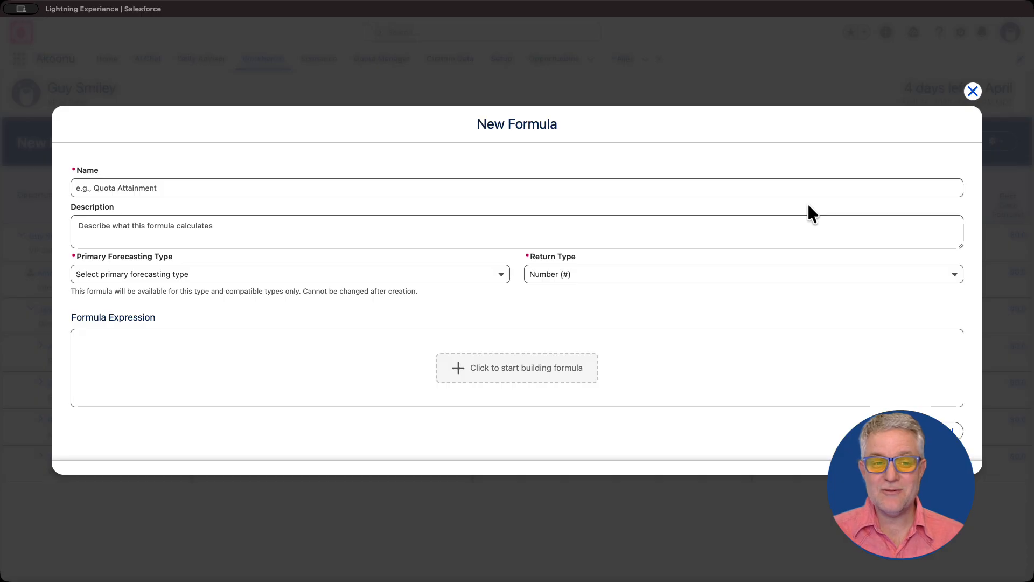
click(124, 188)
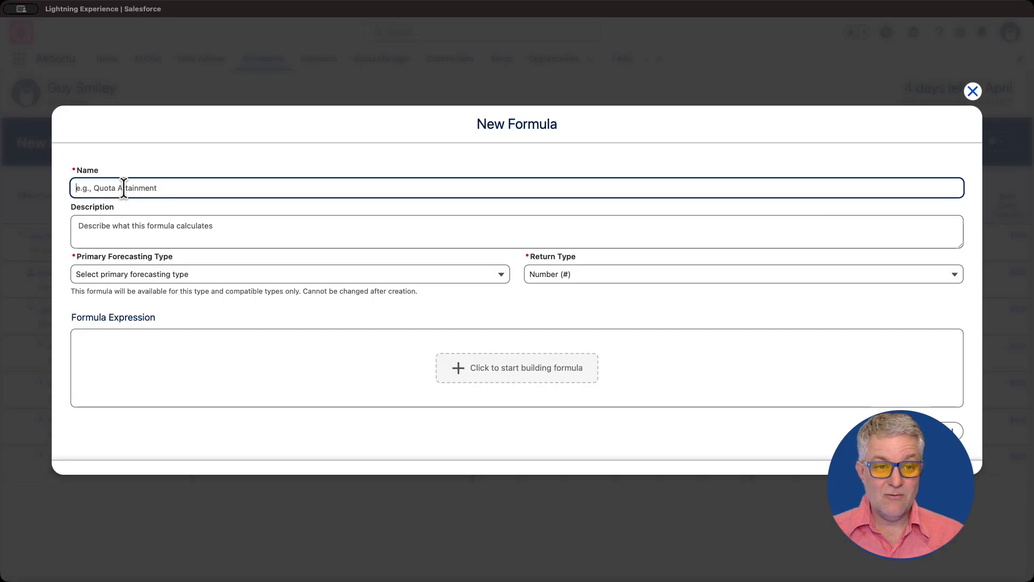
text(Manager Q)
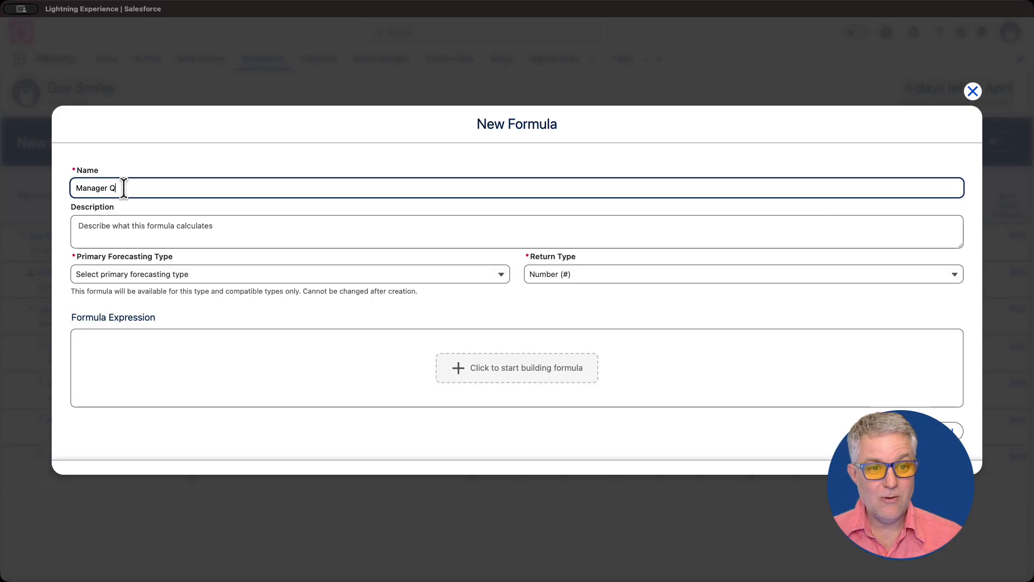
text(uota)
- Enter "To track the managers own performance/attainment" as the new formula's description
key(Tab)
text(To )
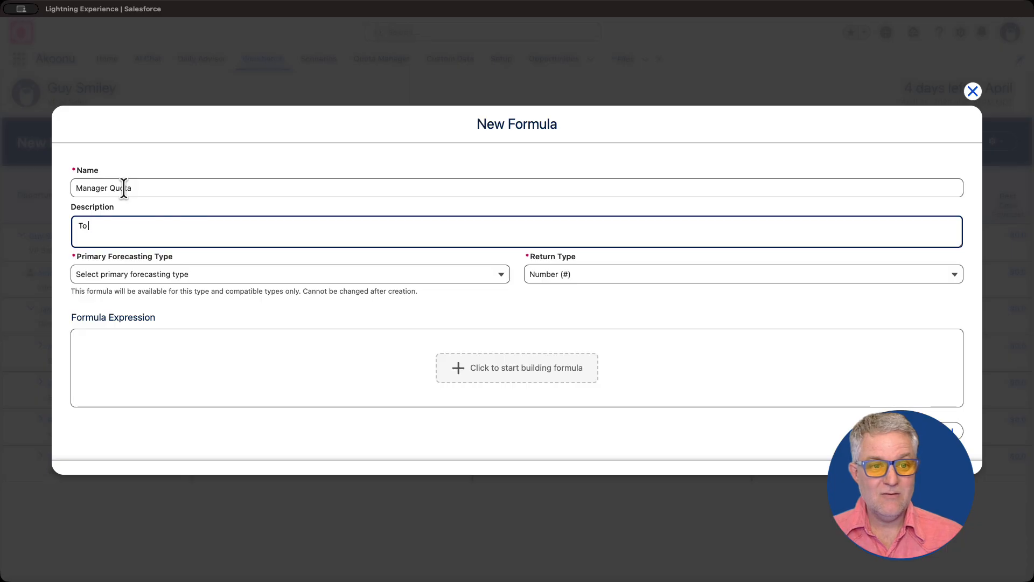
text(track the managers)
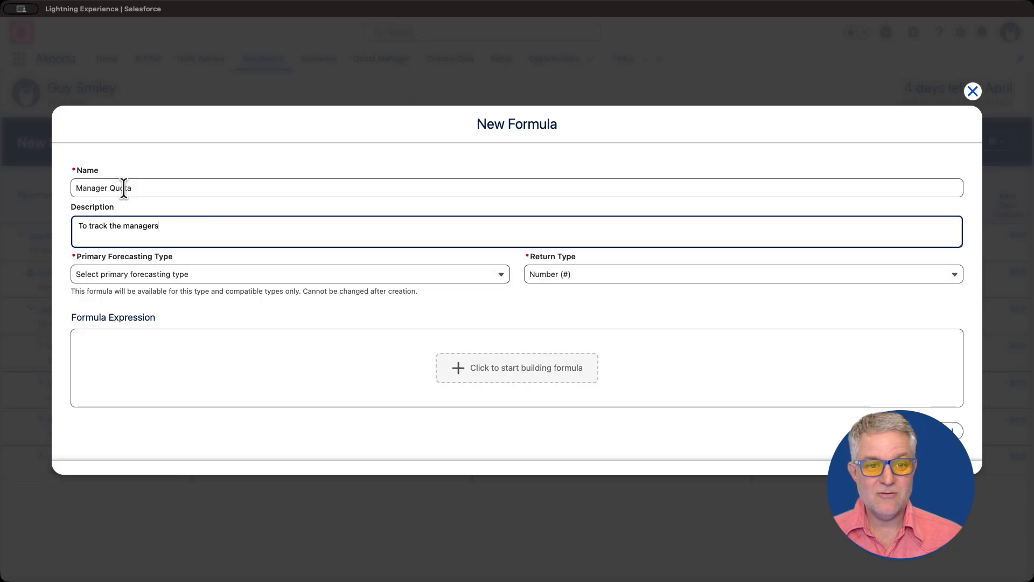
text( own perfo)
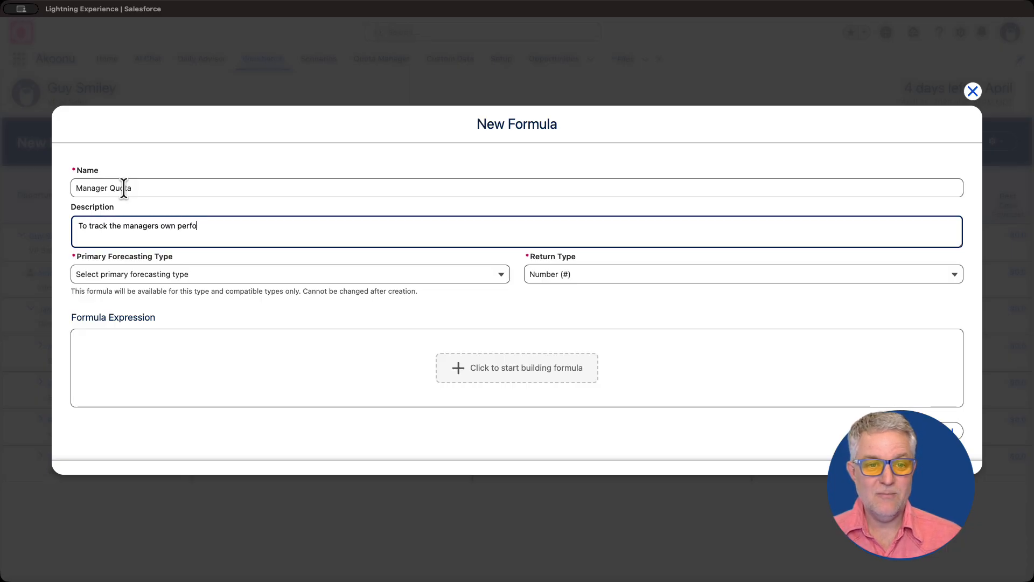
text(rmance/attainment)
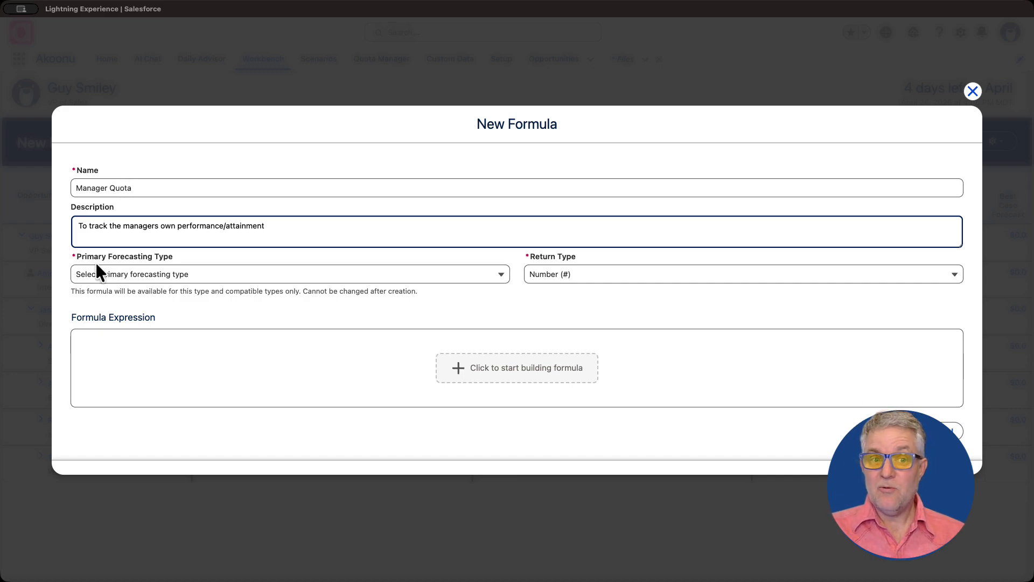
- Set the formula's primary forecasting type to Opportunity Revenue and its return type to Percentage (%)
click(396, 278)
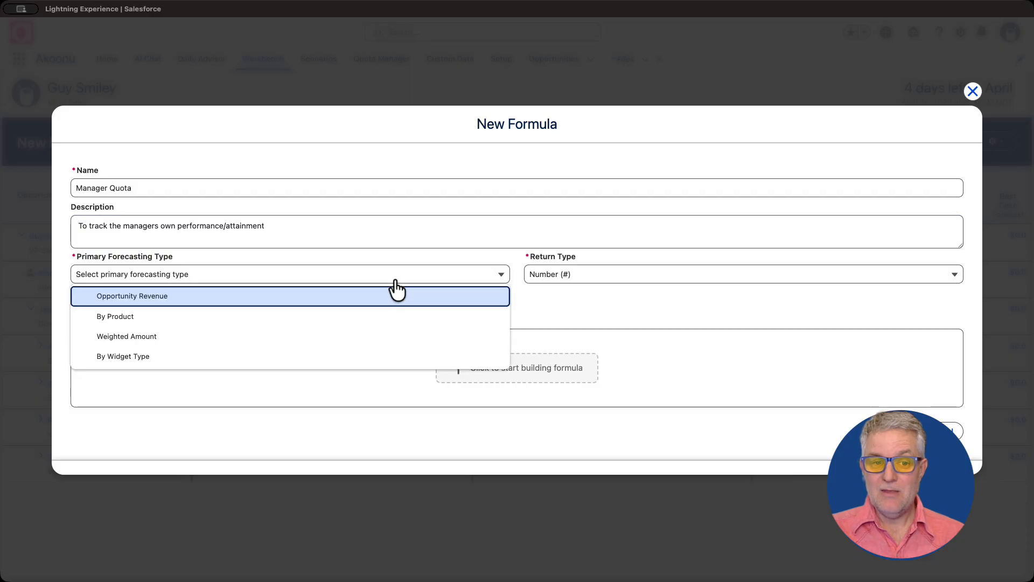
click(132, 297)
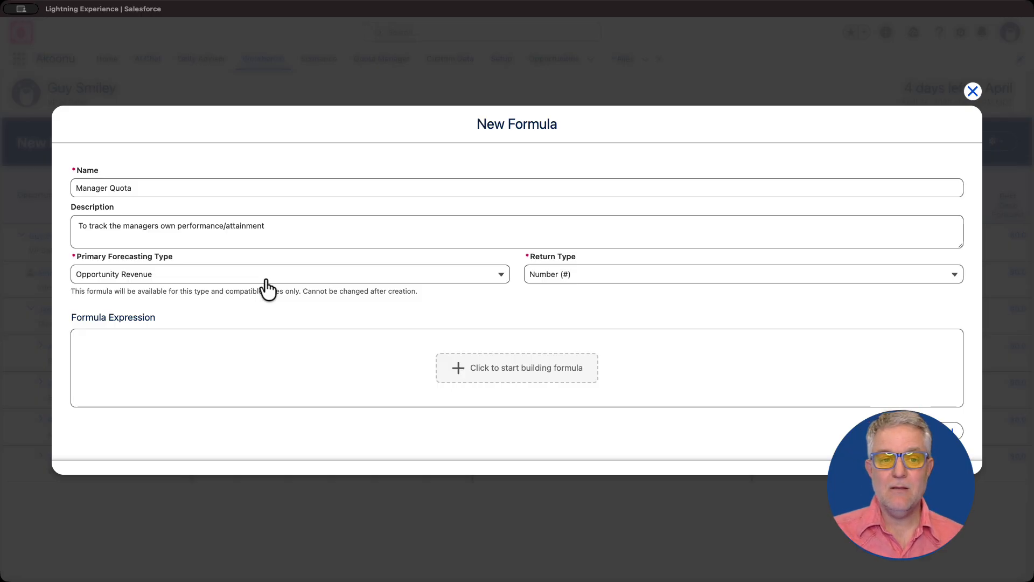
click(555, 276)
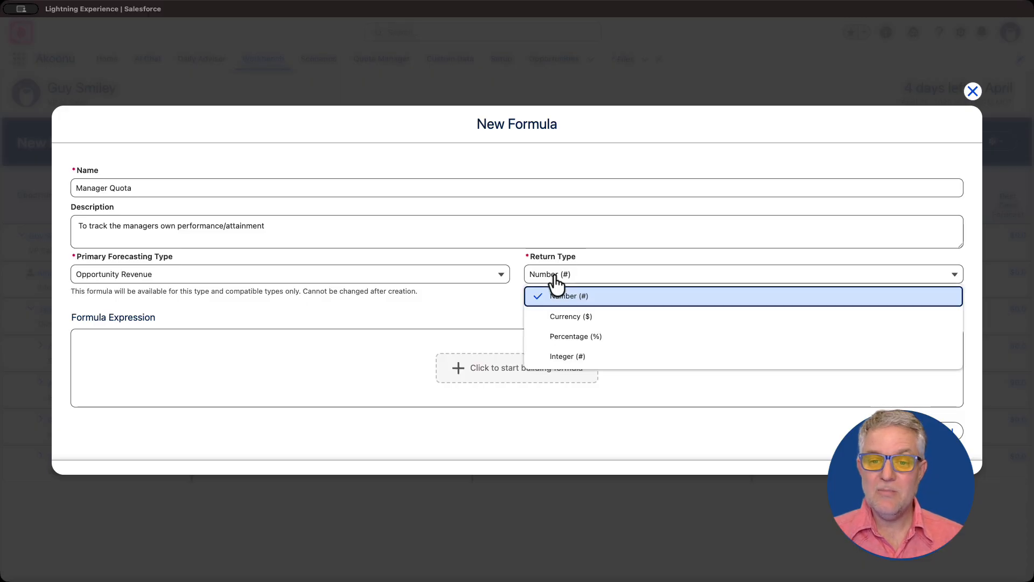
click(570, 337)
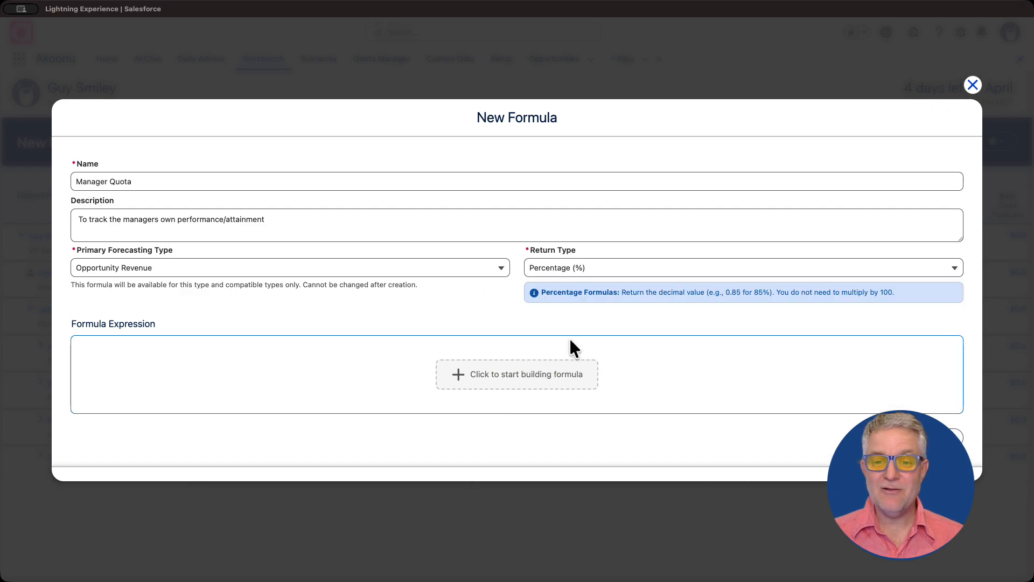
- Extend the formula's name to "Manager Quota Attainment"
click(146, 178)
text(Attainment)
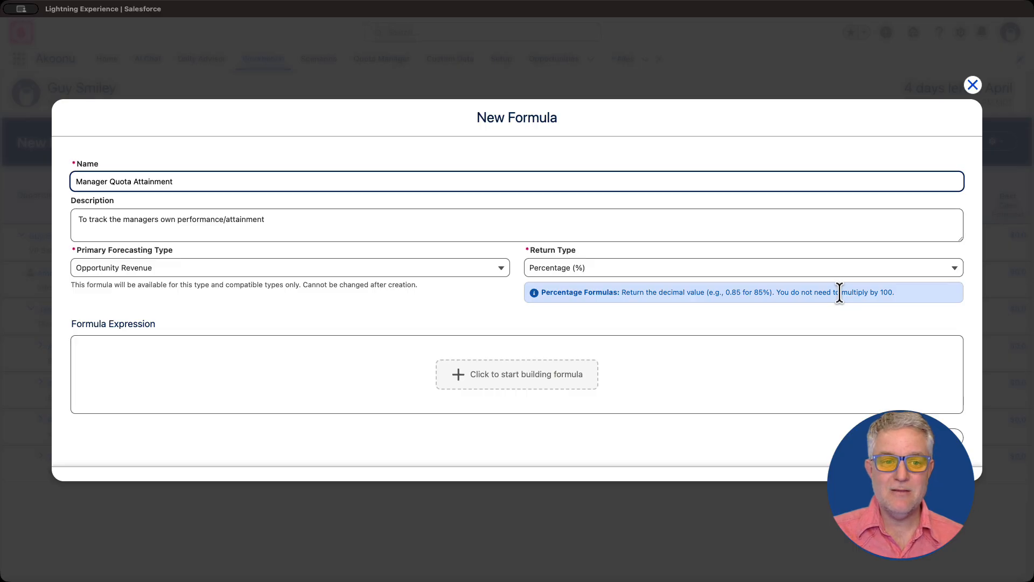
click(271, 324)
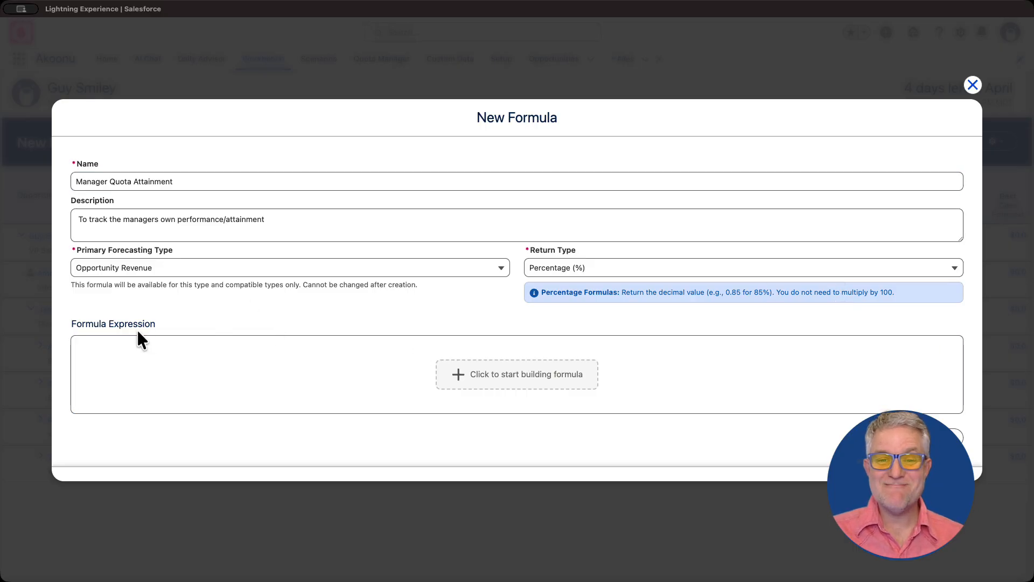
- Begin the formula expression with the Opportunity Revenue field Closed (Owner Only) from Owner Only Values, with no period offset
click(515, 378)
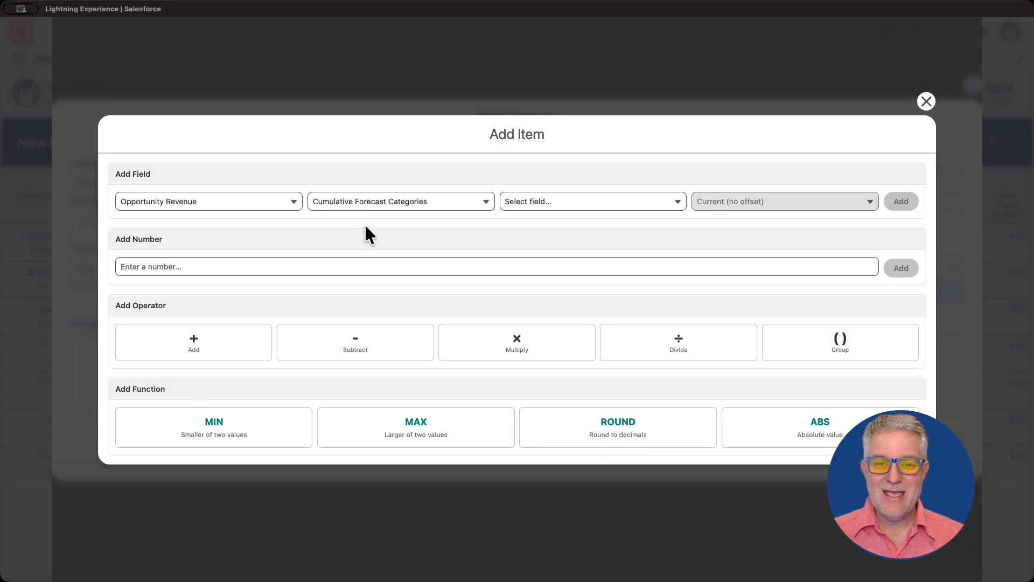
click(373, 205)
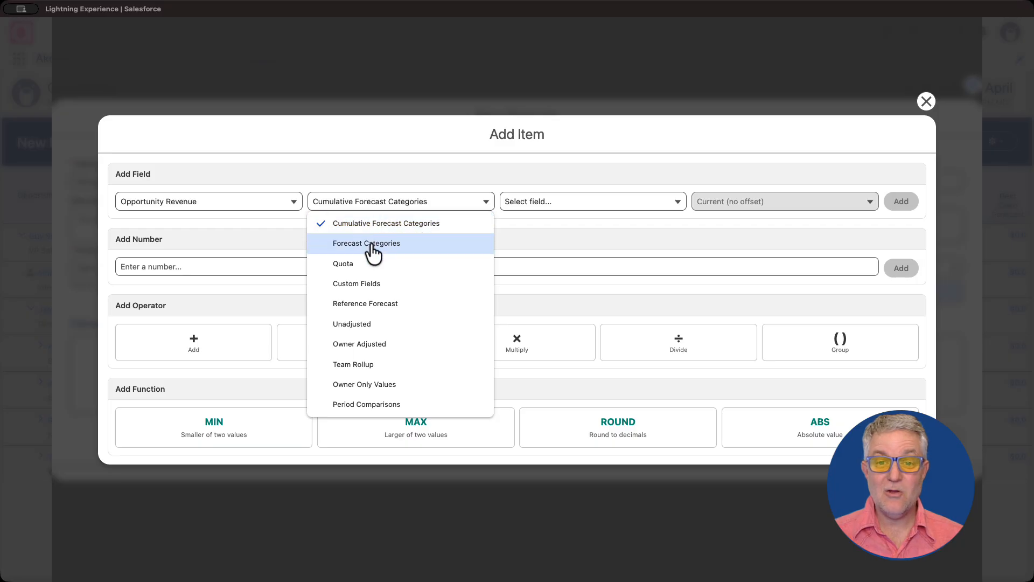
click(371, 242)
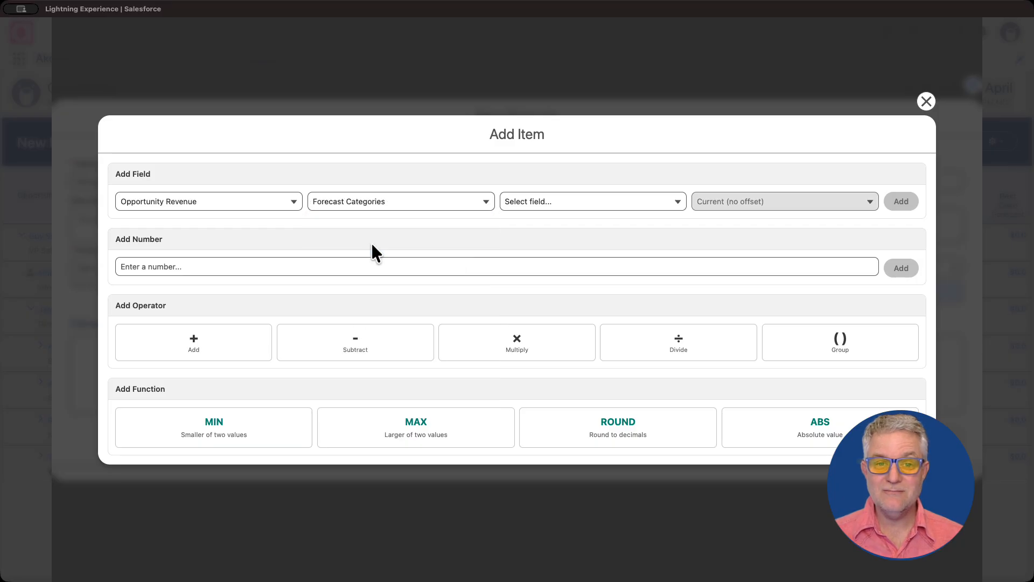
click(374, 208)
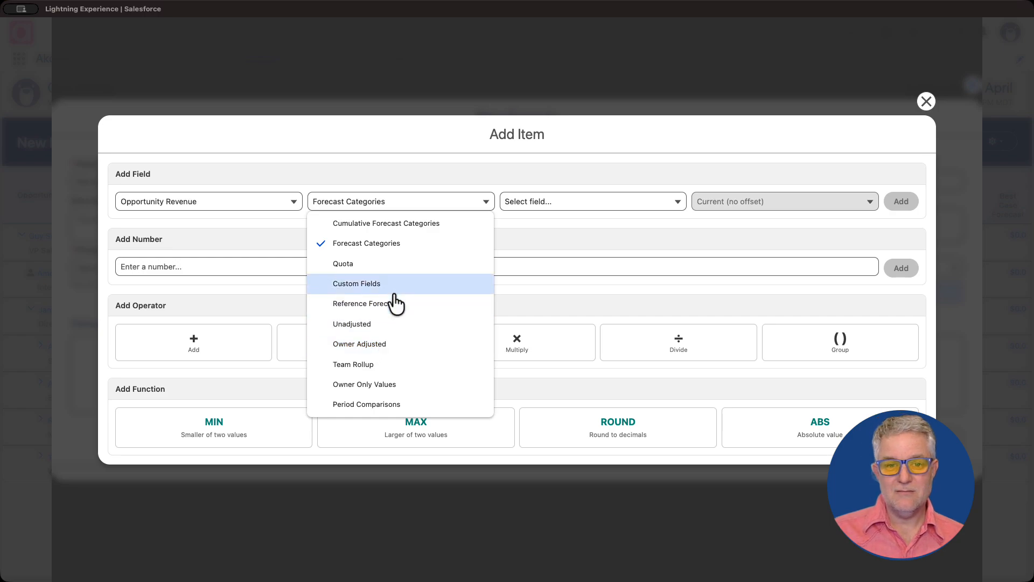
click(401, 384)
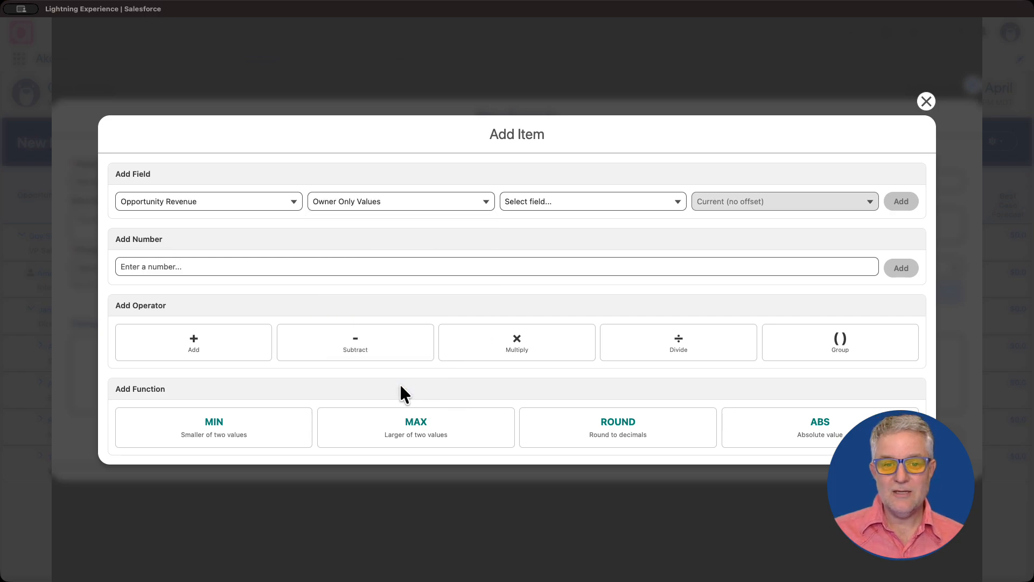
click(548, 209)
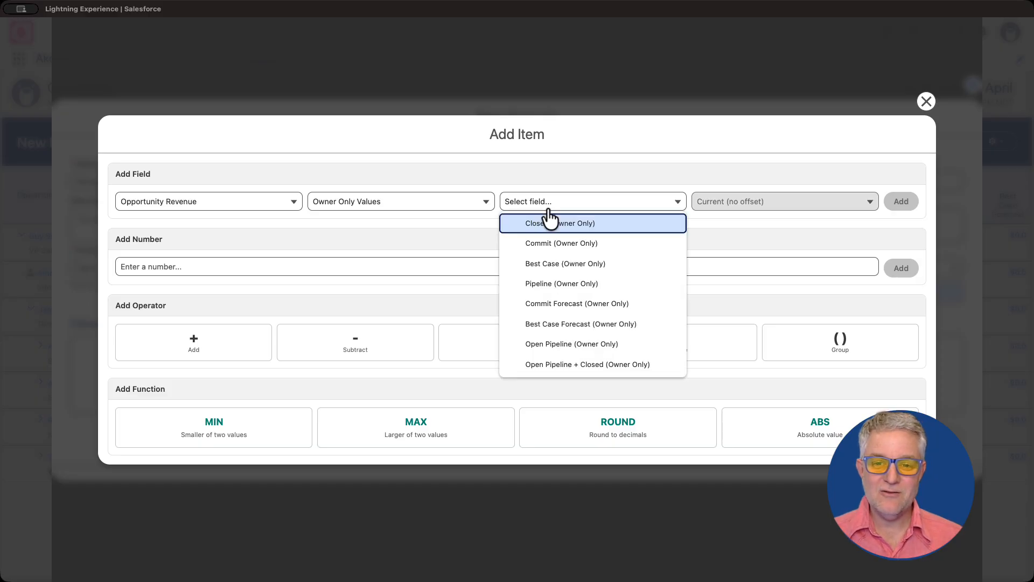
click(591, 231)
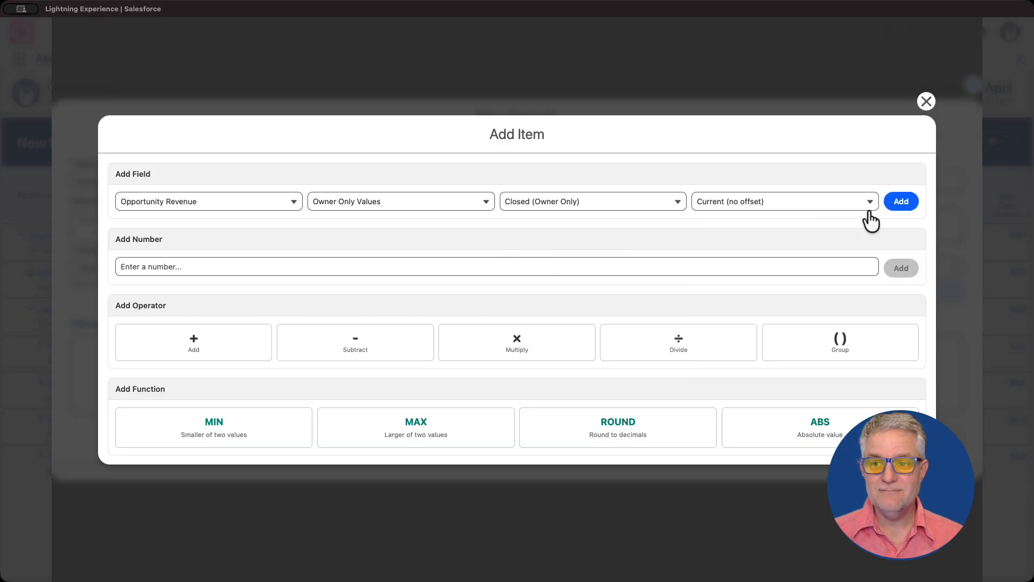
click(901, 203)
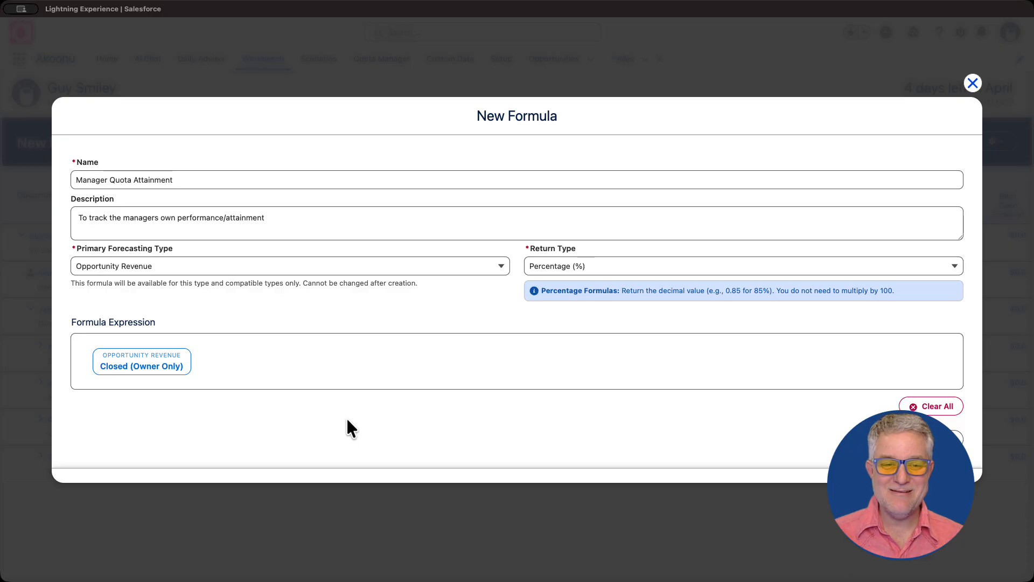
- Insert a Divide operator after Closed (Owner Only) in the formula expression
mouse_move(189, 364)
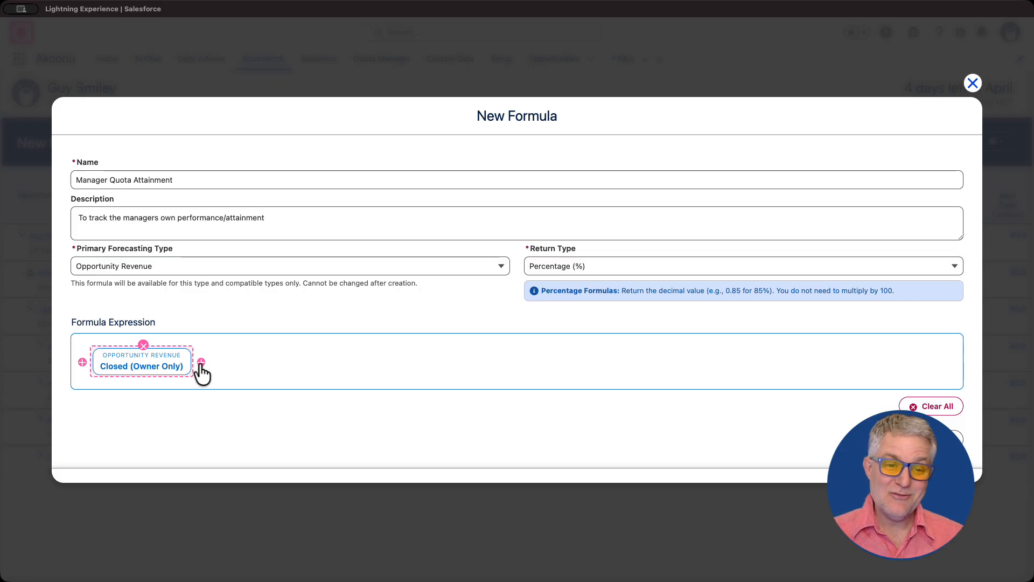
click(201, 362)
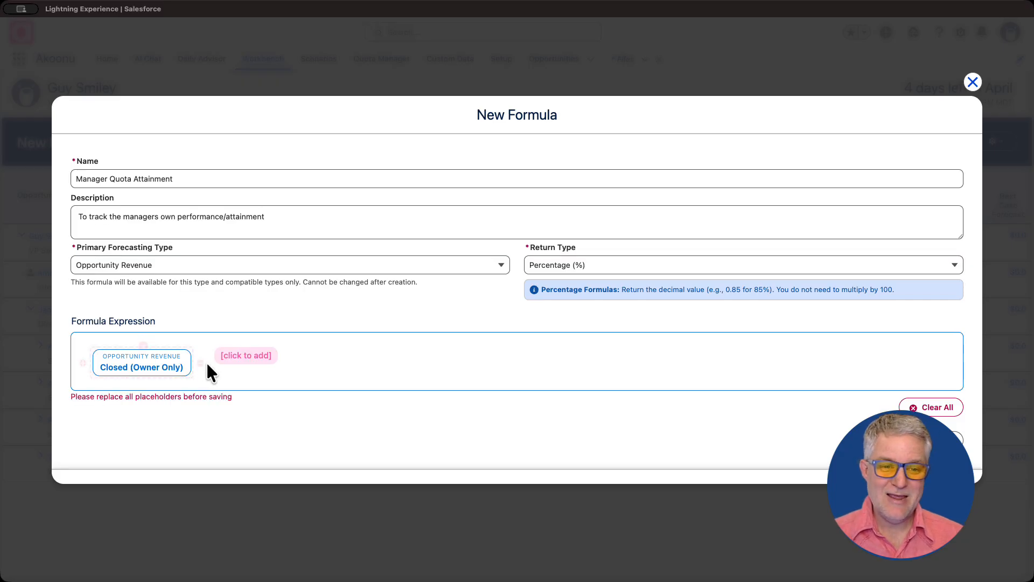
click(289, 357)
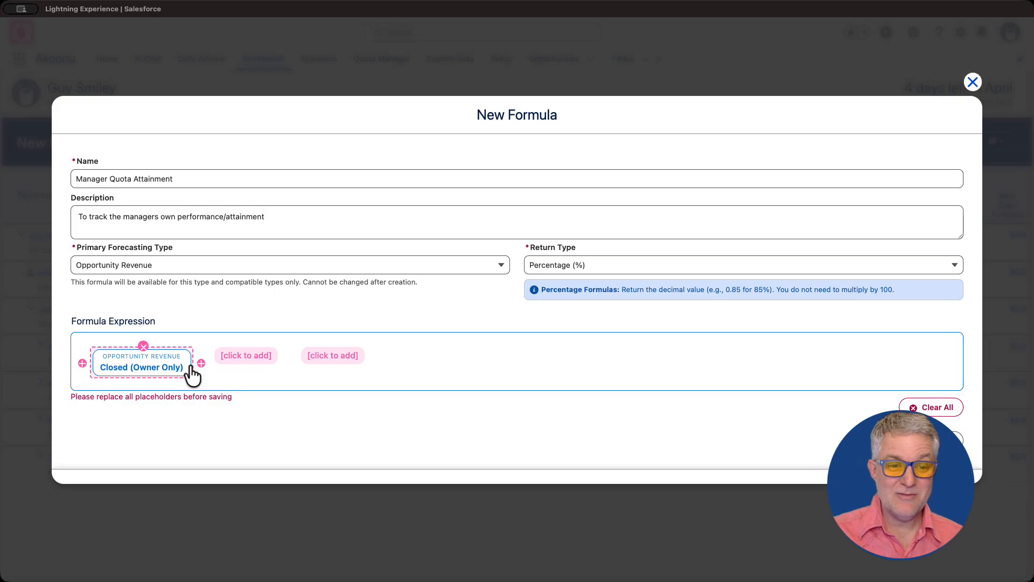
click(240, 360)
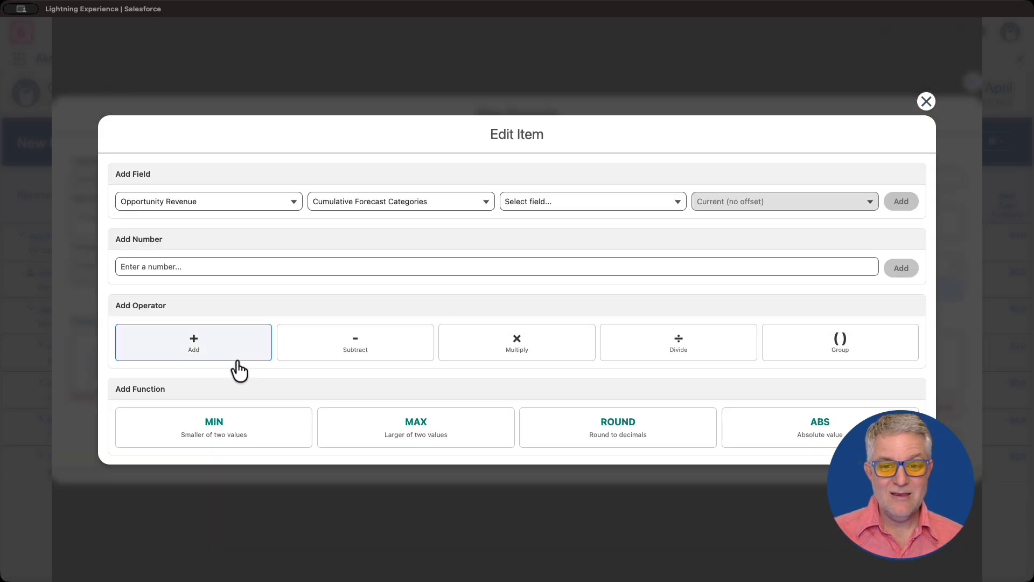
click(679, 348)
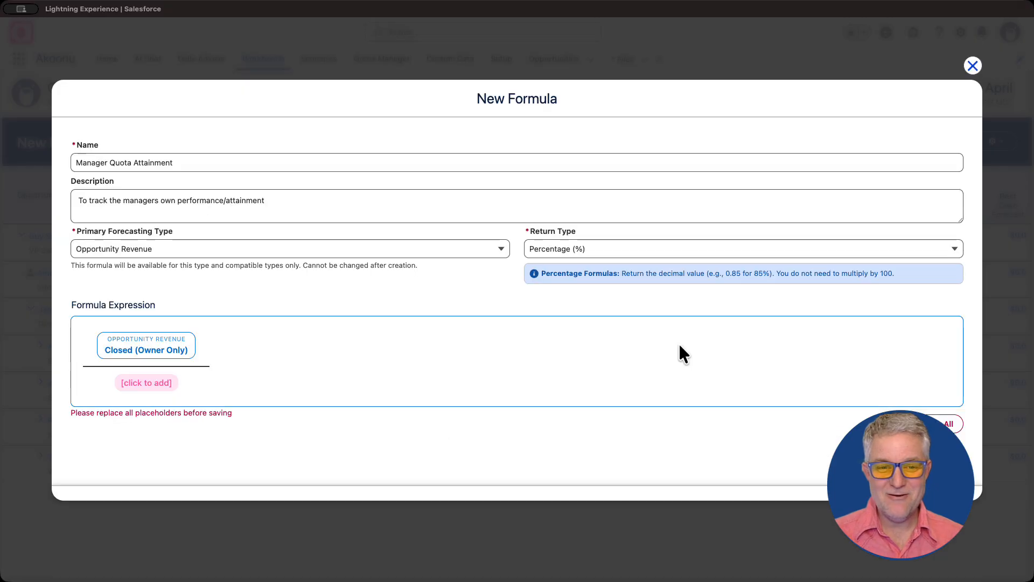
- Fill the denominator with the Opportunity Revenue custom field Owner Quota and save the formula
click(141, 383)
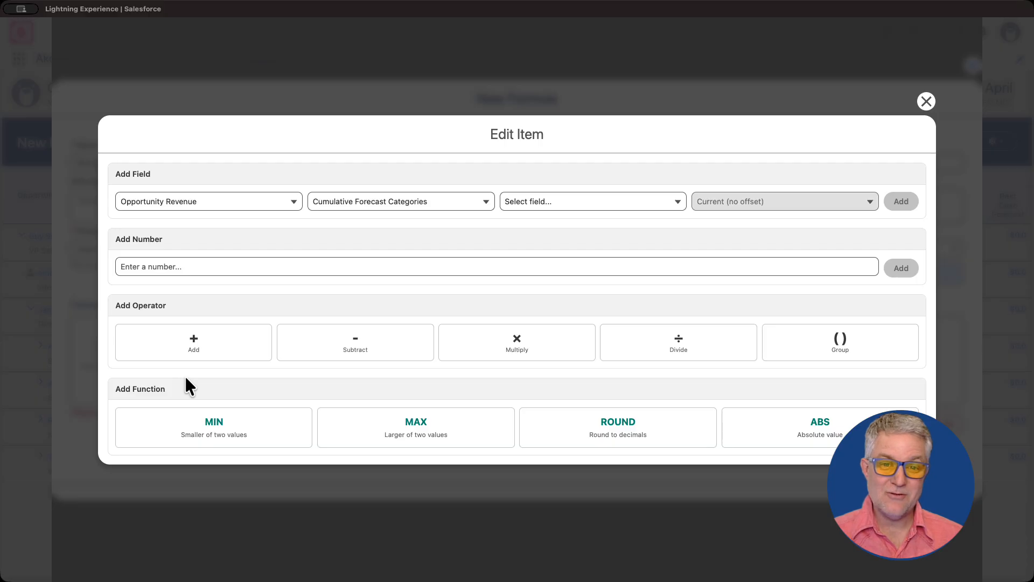
click(419, 206)
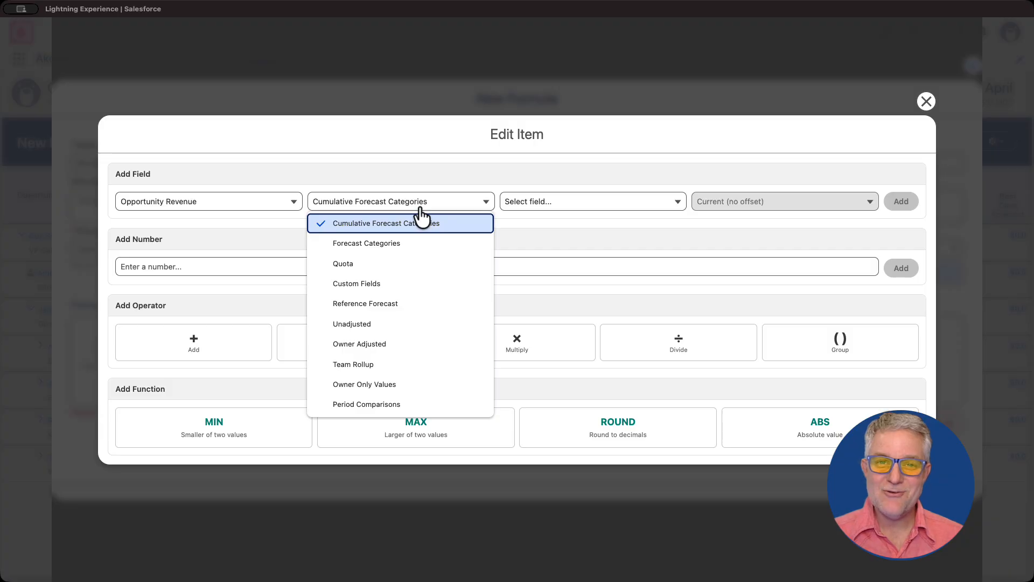
click(369, 286)
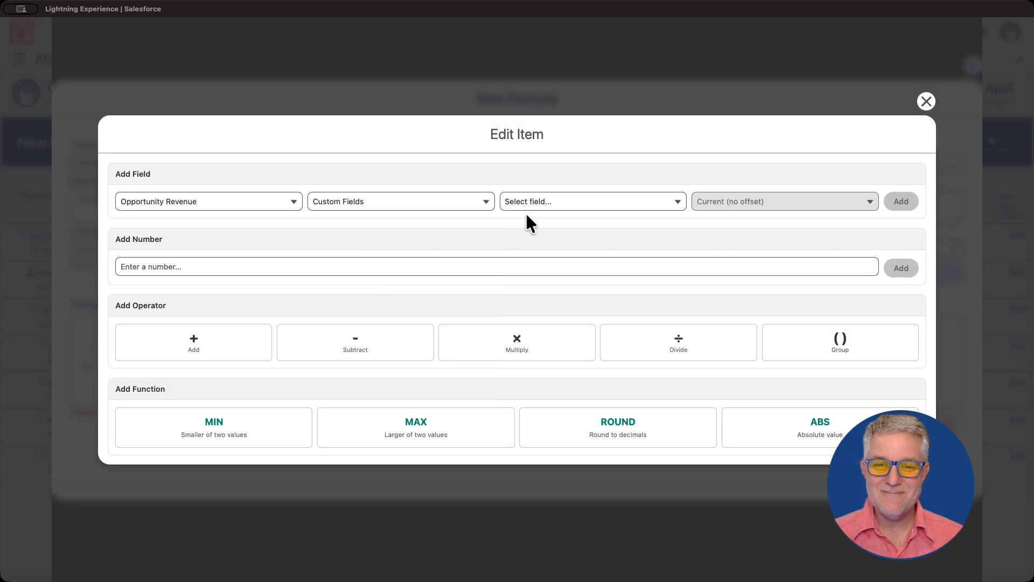
click(539, 202)
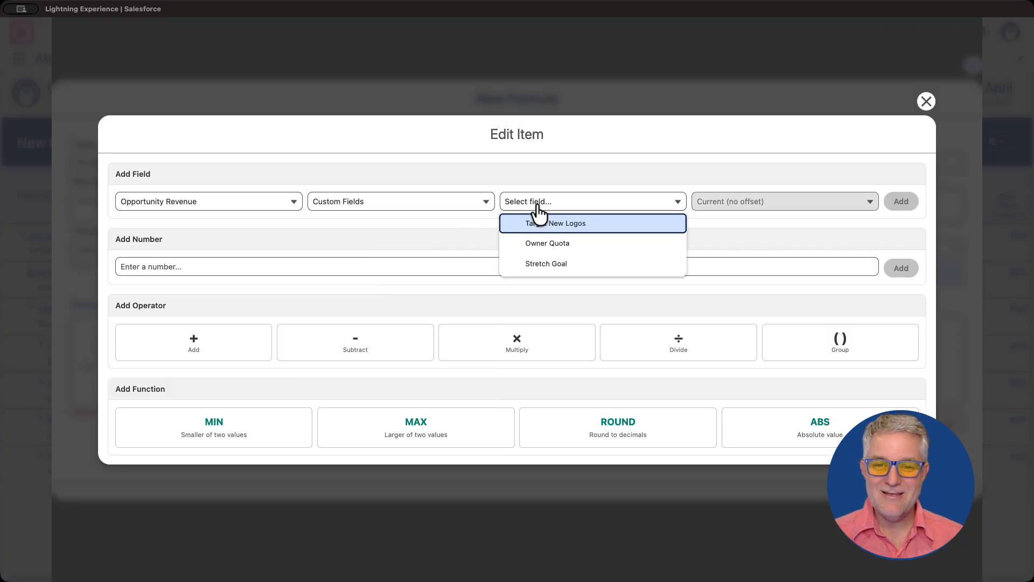
click(557, 247)
click(907, 202)
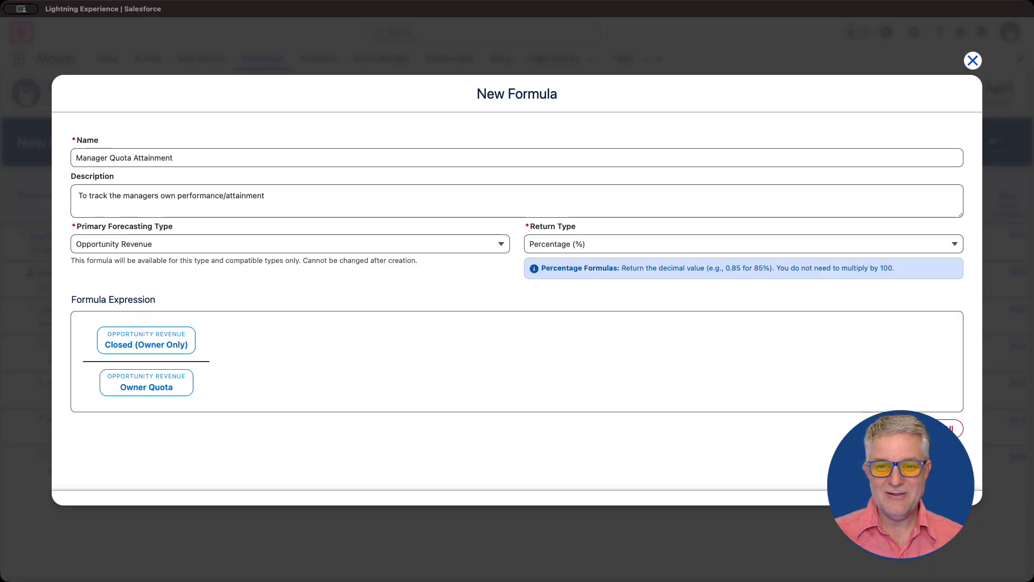
click(946, 462)
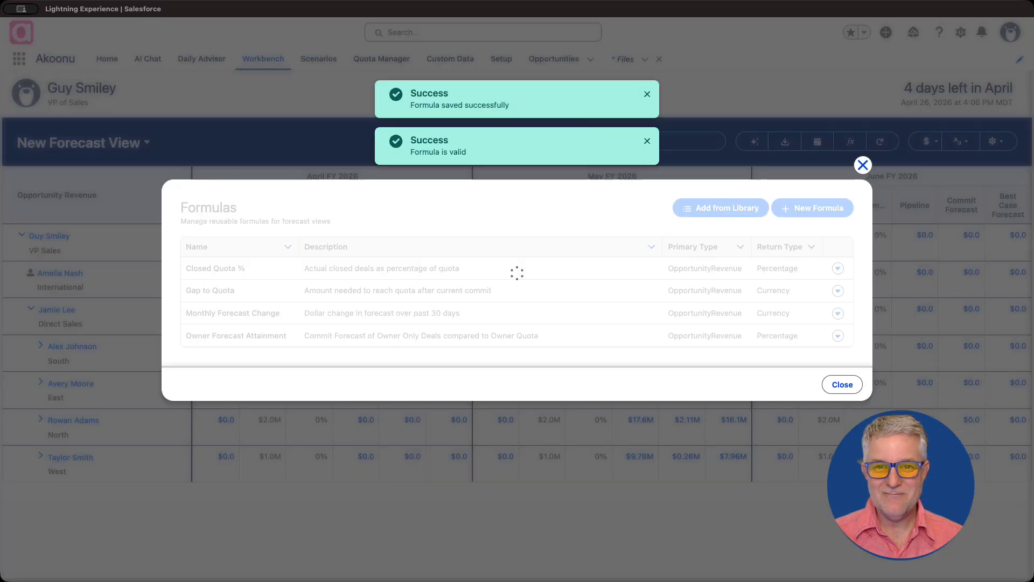